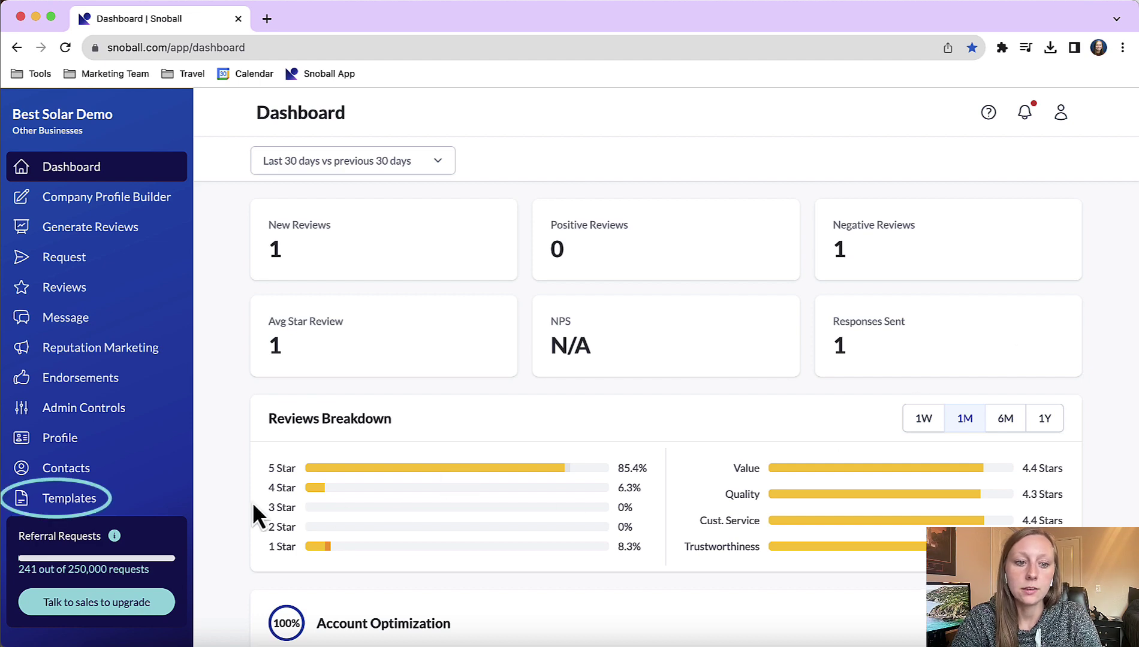
# - Go to Templates and list the Message templates (Customer Support, Thank You / Leave Review, Review URL)
pyautogui.click(168, 508)
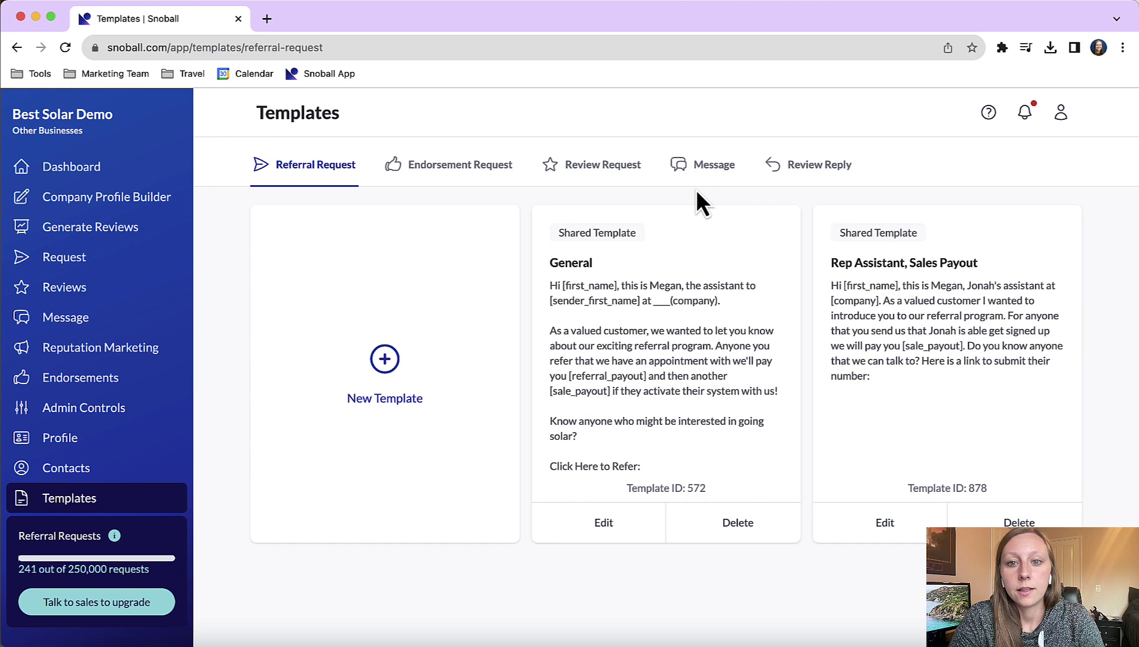
pyautogui.click(730, 181)
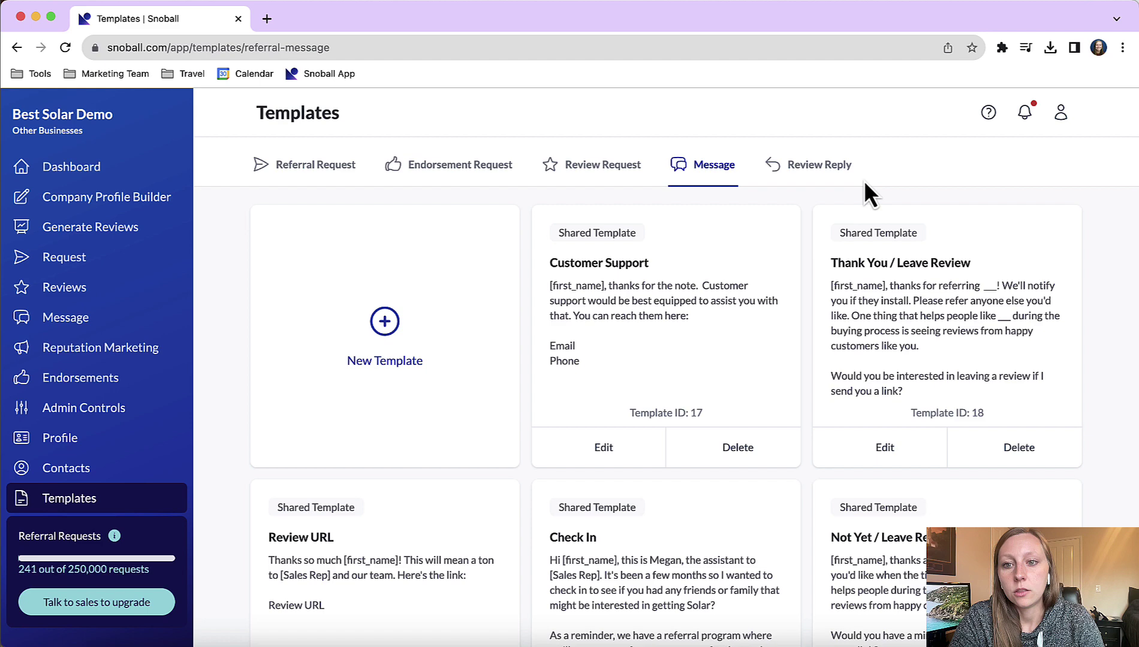
# - Switch to Review Reply templates, showing only Review Reply on 11.29
pyautogui.click(842, 175)
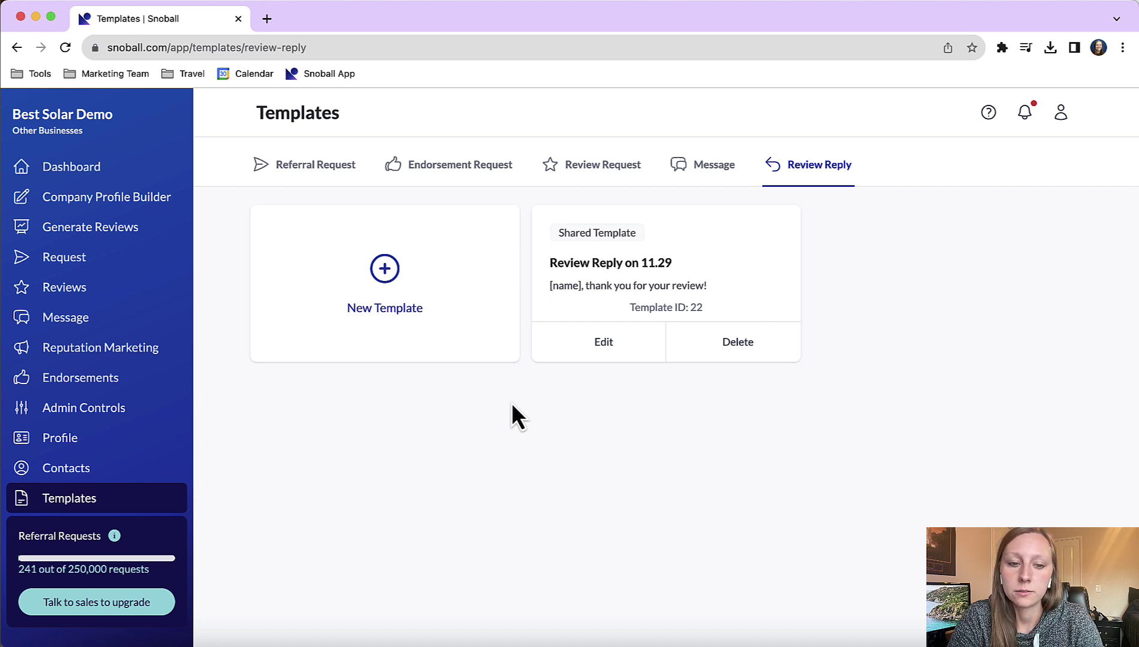
# - Start a new review reply template named 'Positive Review Response', ready for its message
pyautogui.click(397, 304)
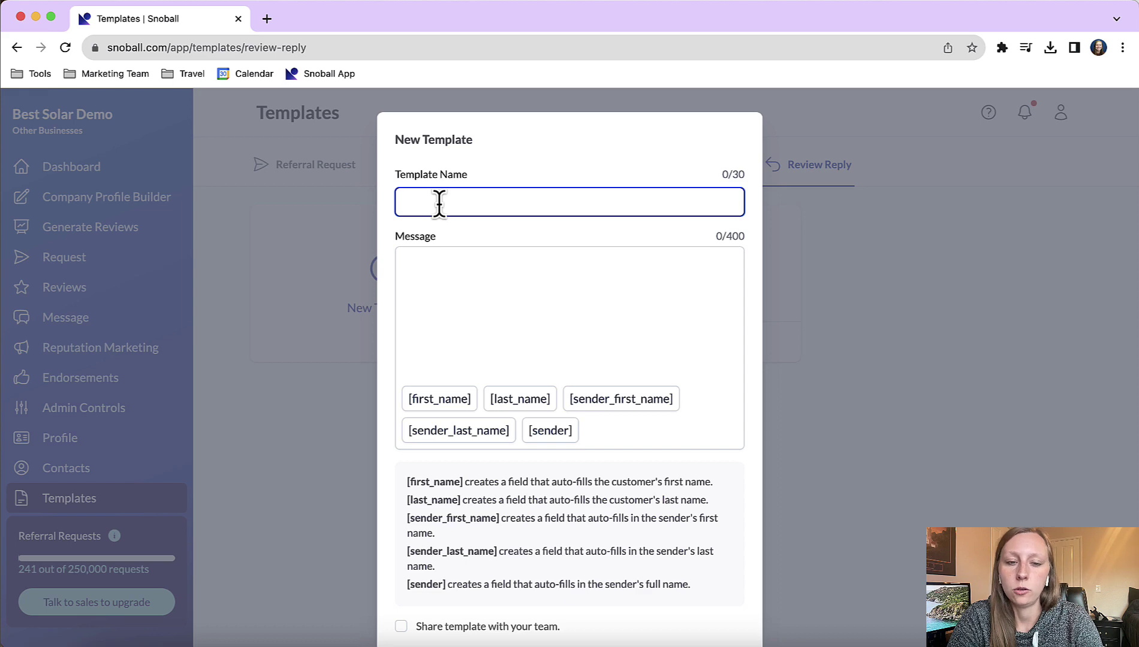
pyautogui.write('Pos')
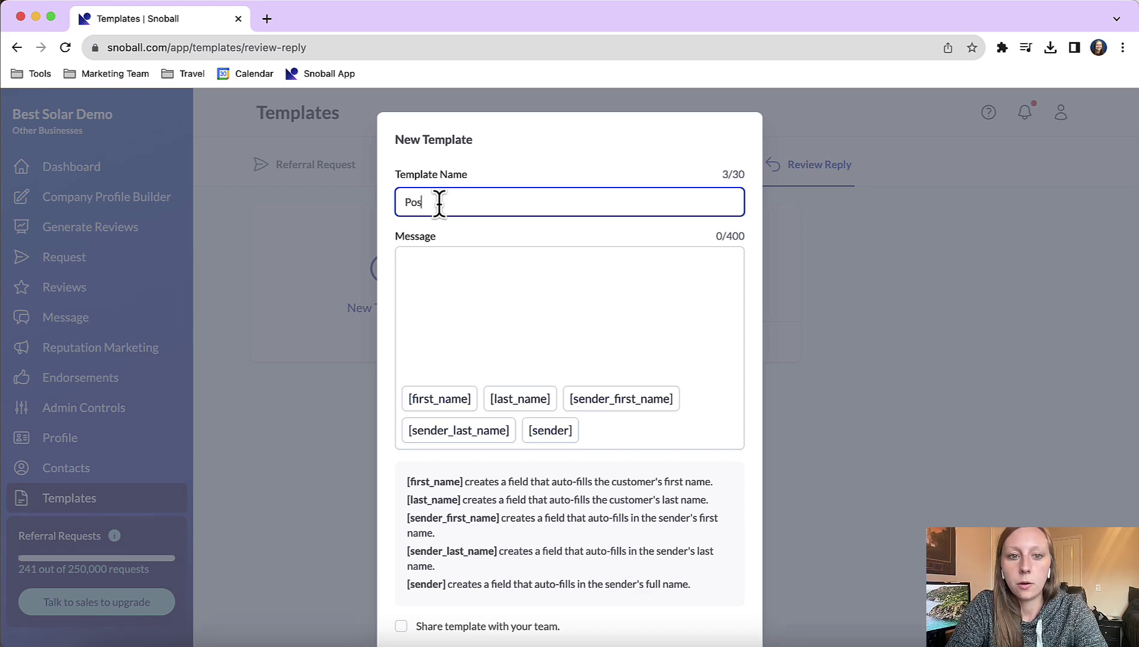
pyautogui.write('itive Review Res')
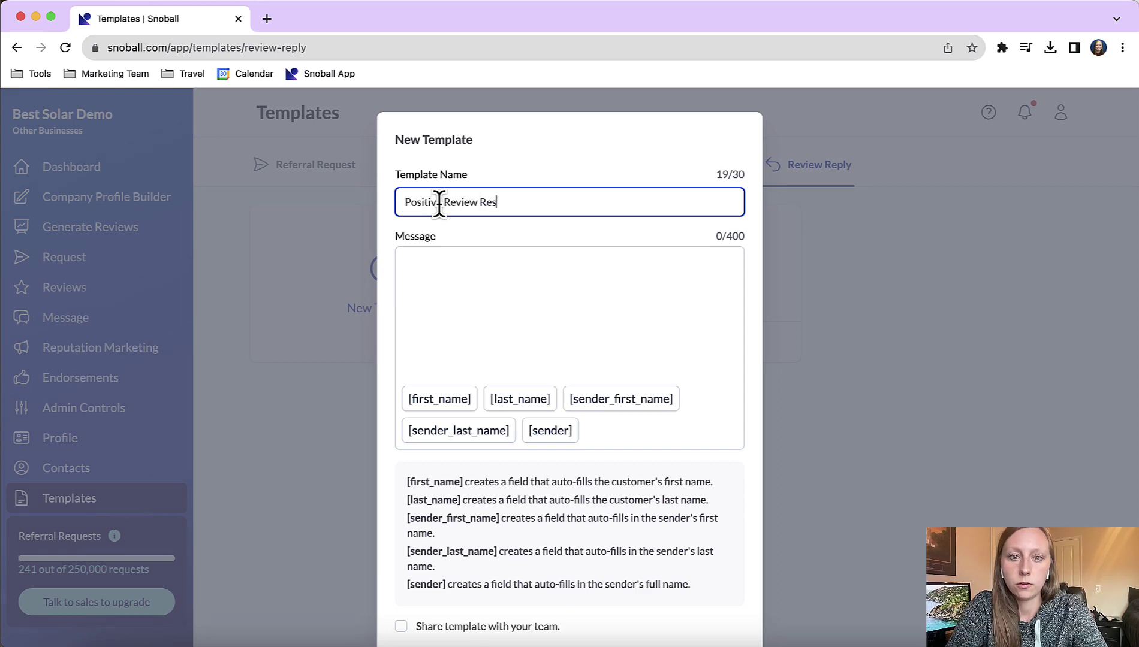
pyautogui.write('ponse')
pyautogui.click(476, 264)
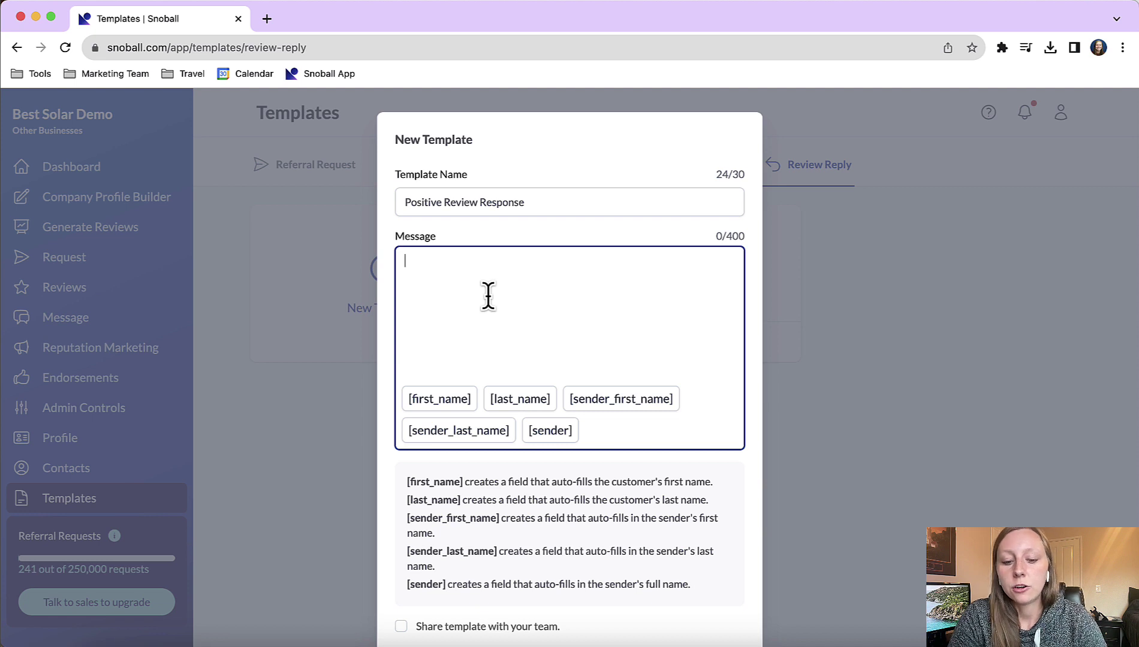
# - Write 'Hi [first_name]' plus 'We are so happy to hear that you had a positive experience! Thank you for sharing :)'
pyautogui.write('Hi')
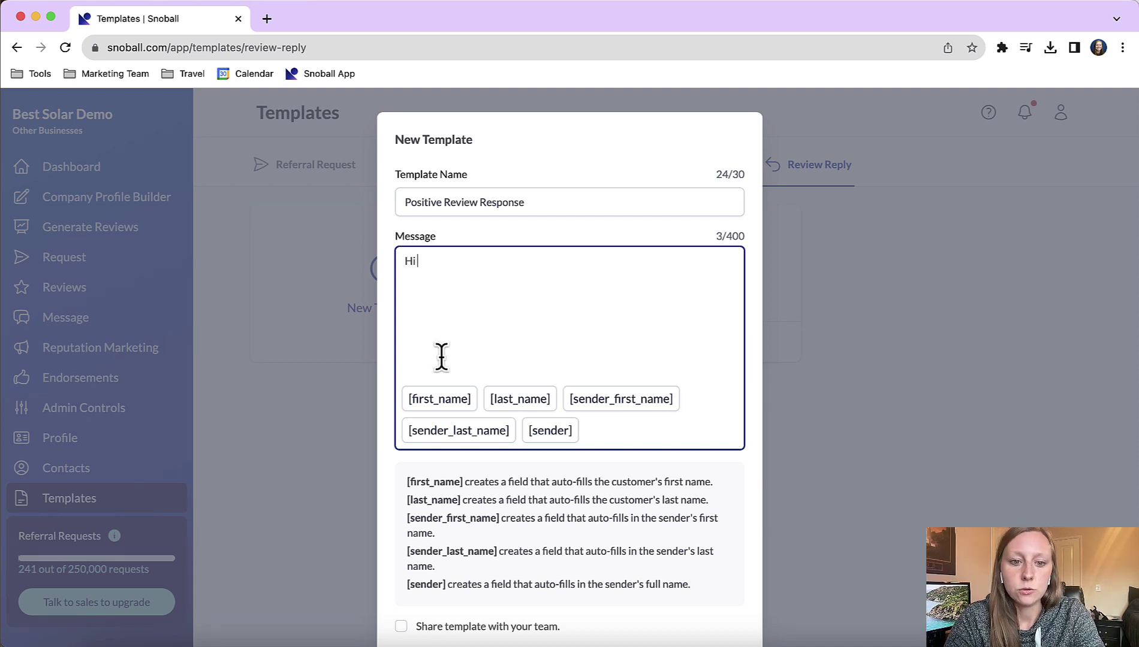
pyautogui.click(467, 406)
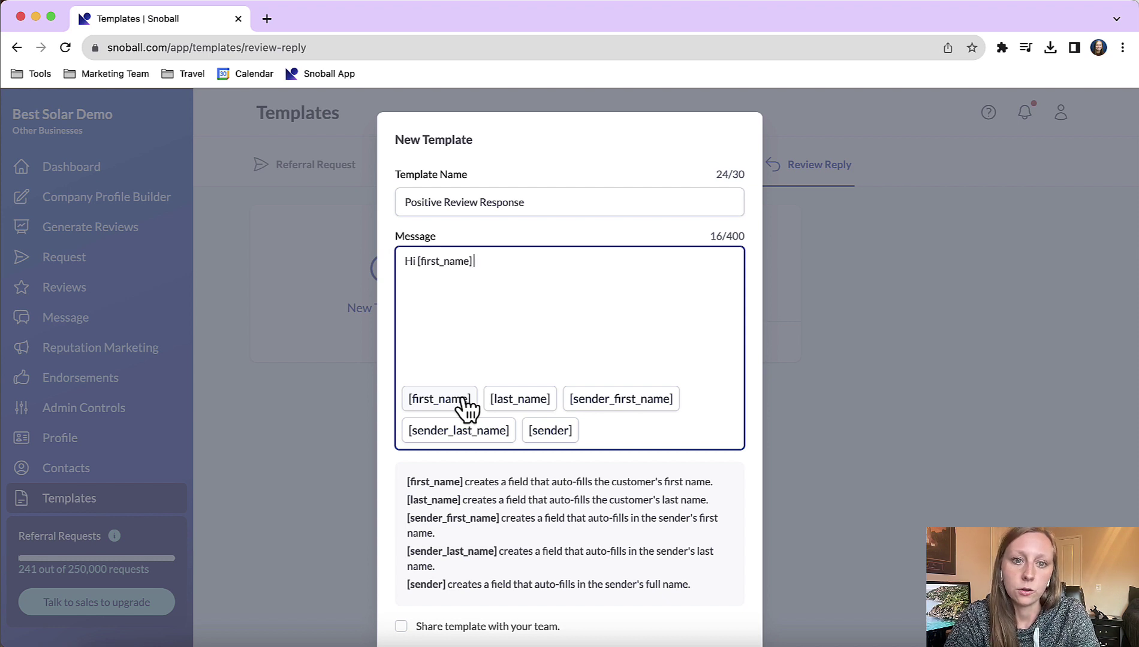
pyautogui.write('--')
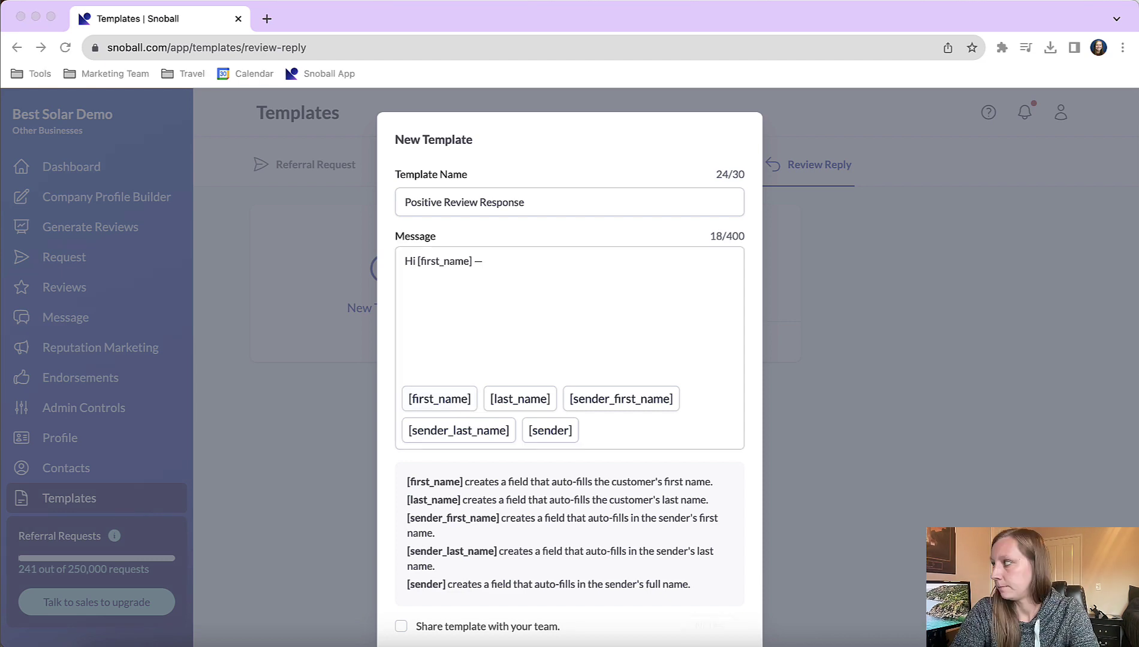
pyautogui.click(517, 276)
pyautogui.write('We are so happy to hear that you had a positive experience! Thank you for sharing')
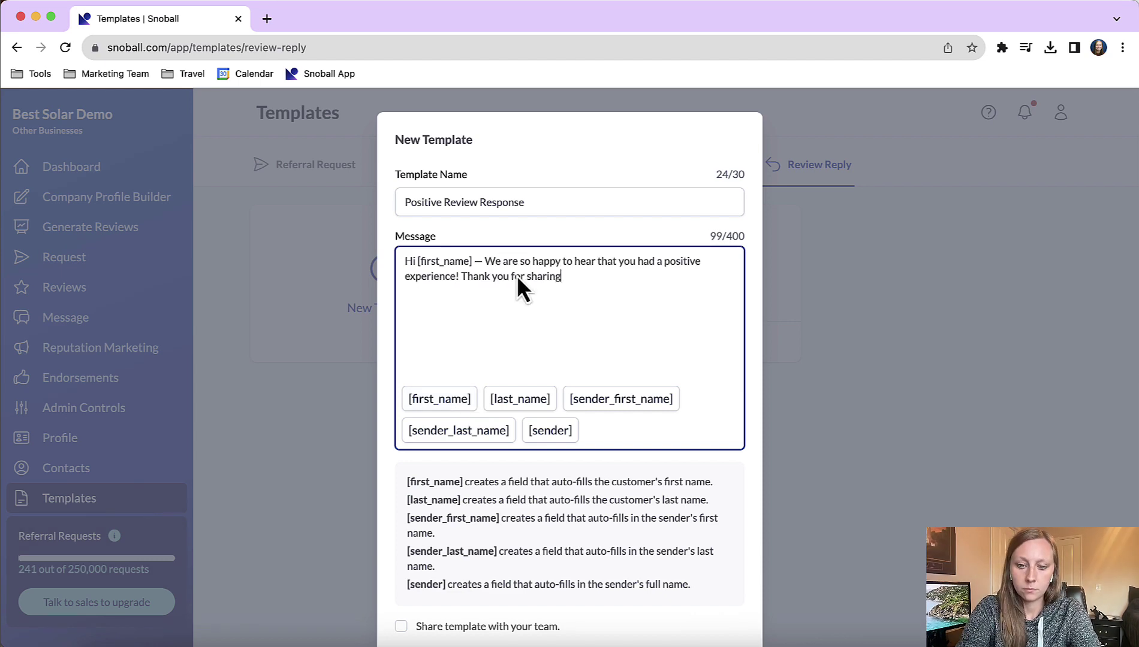
pyautogui.write(" :) Please feel free to reach out if there's anything we can do to help in the future.")
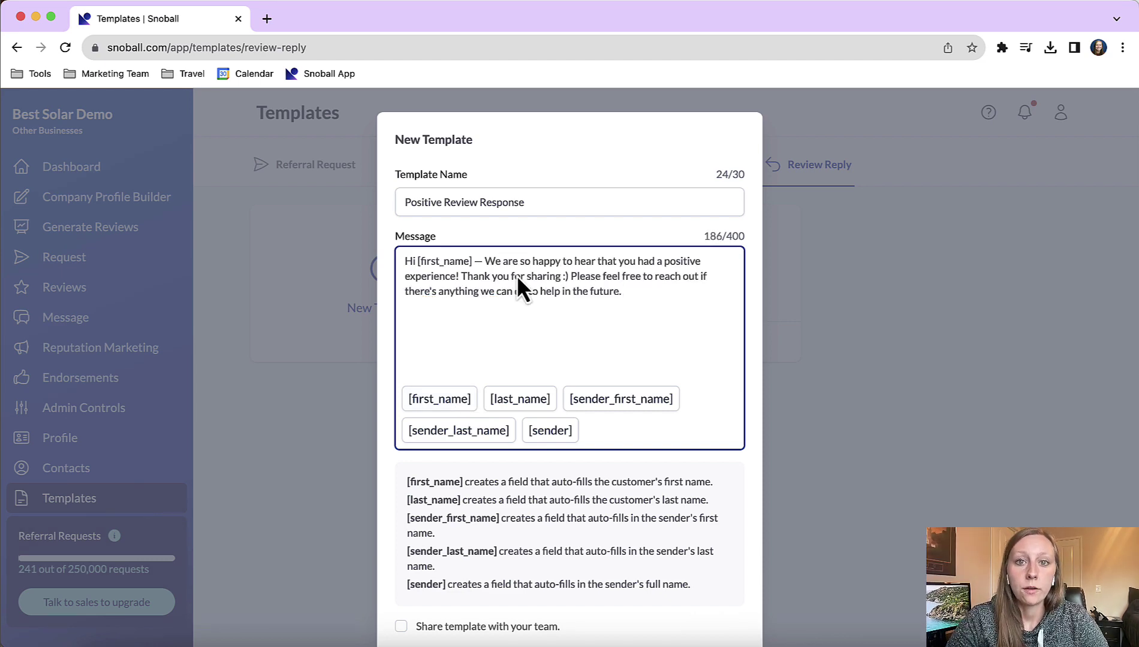
# - Share Positive Review Response with the team and save it
pyautogui.scroll(-1, 517, 275)
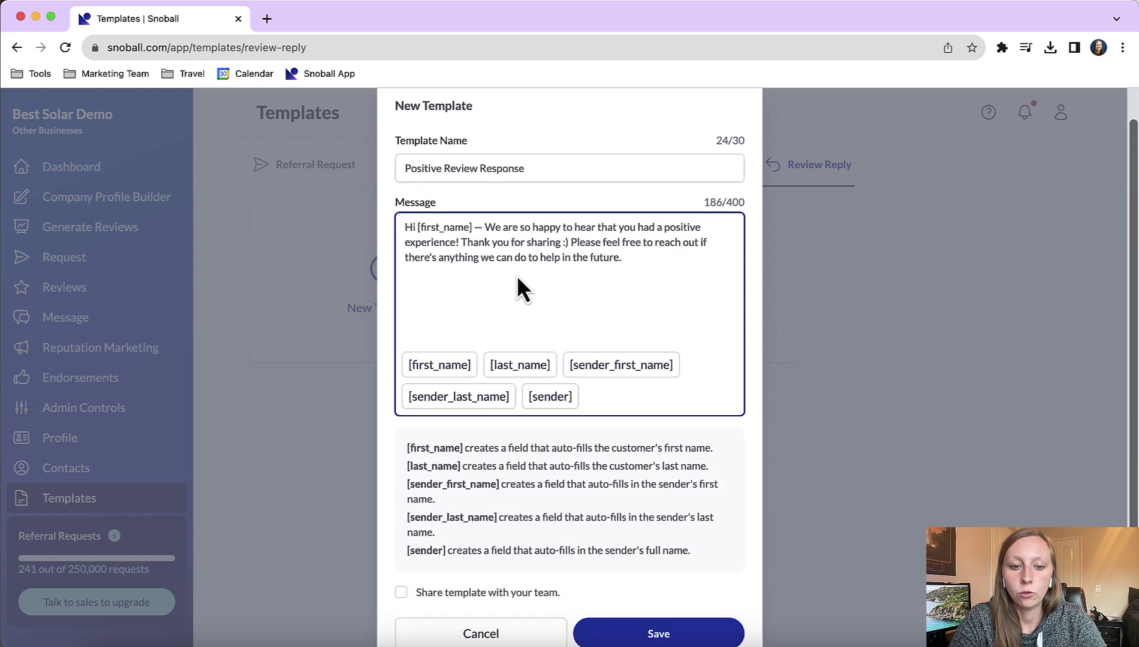
pyautogui.scroll(-1, 517, 275)
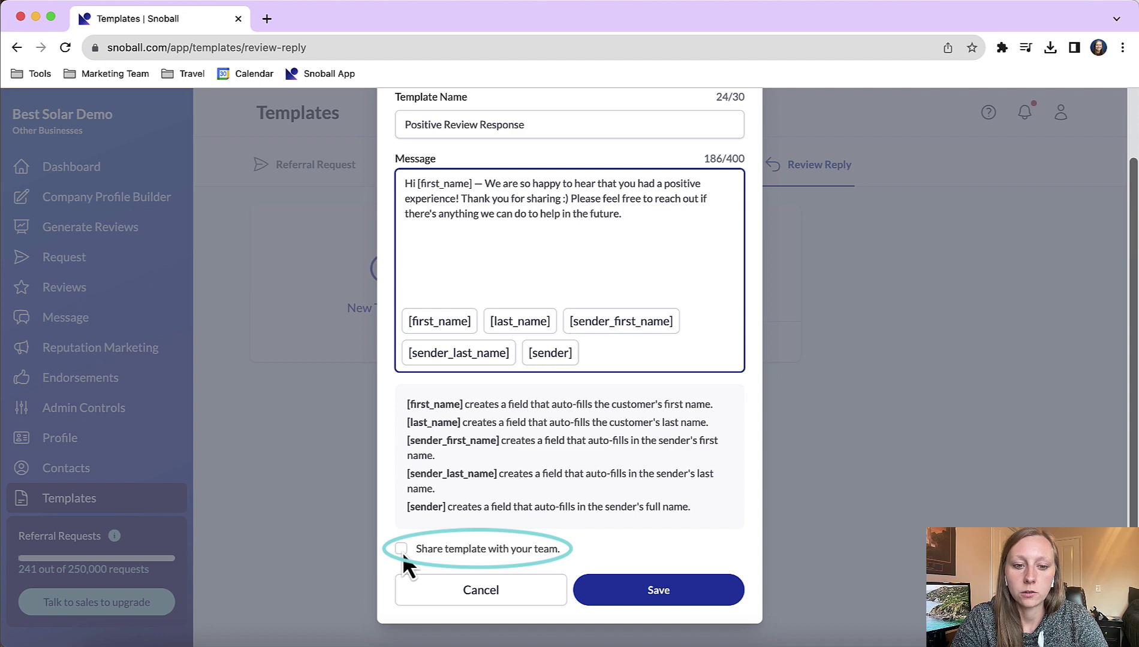
pyautogui.click(402, 553)
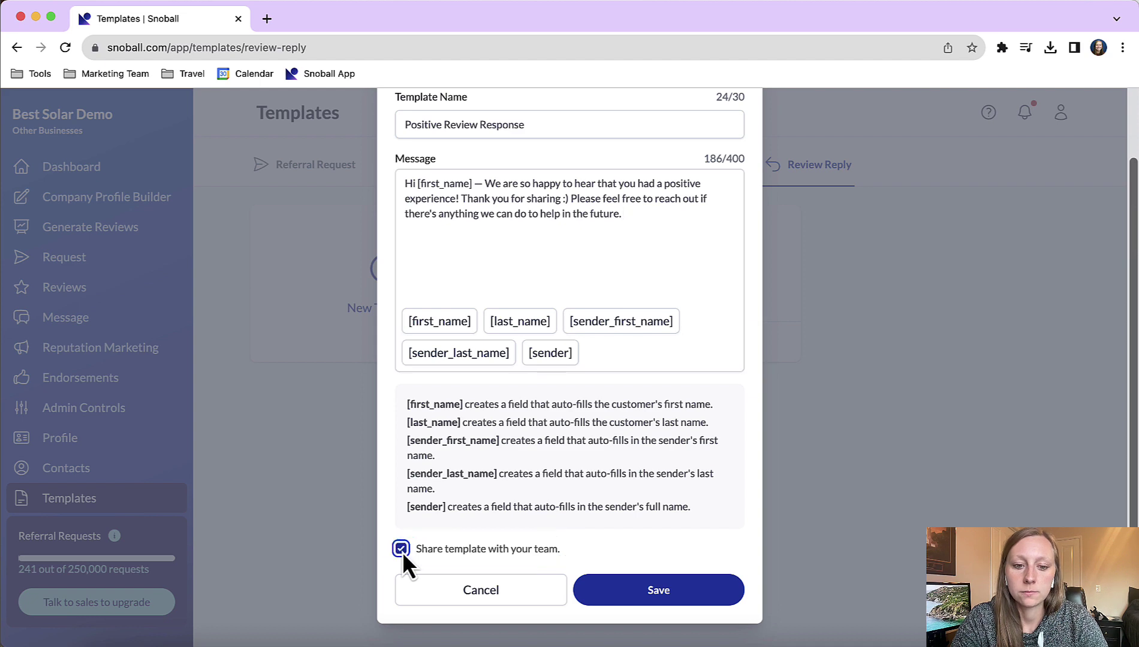
pyautogui.click(697, 590)
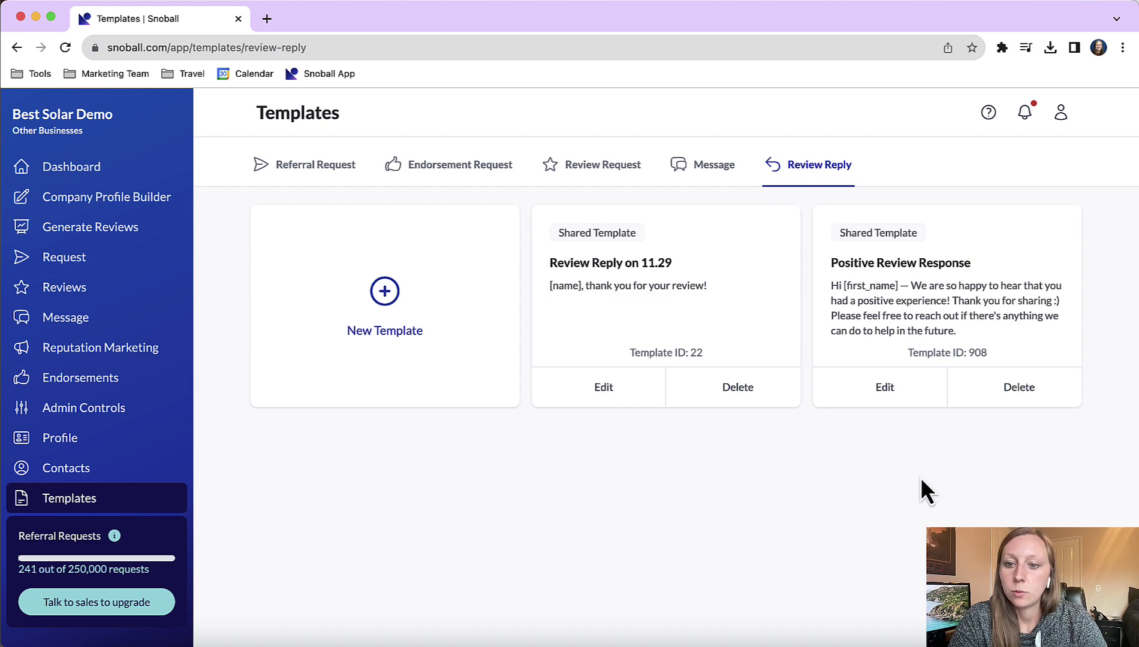
# - Reopen Positive Review Response for editing and save it again unchanged
pyautogui.click(901, 397)
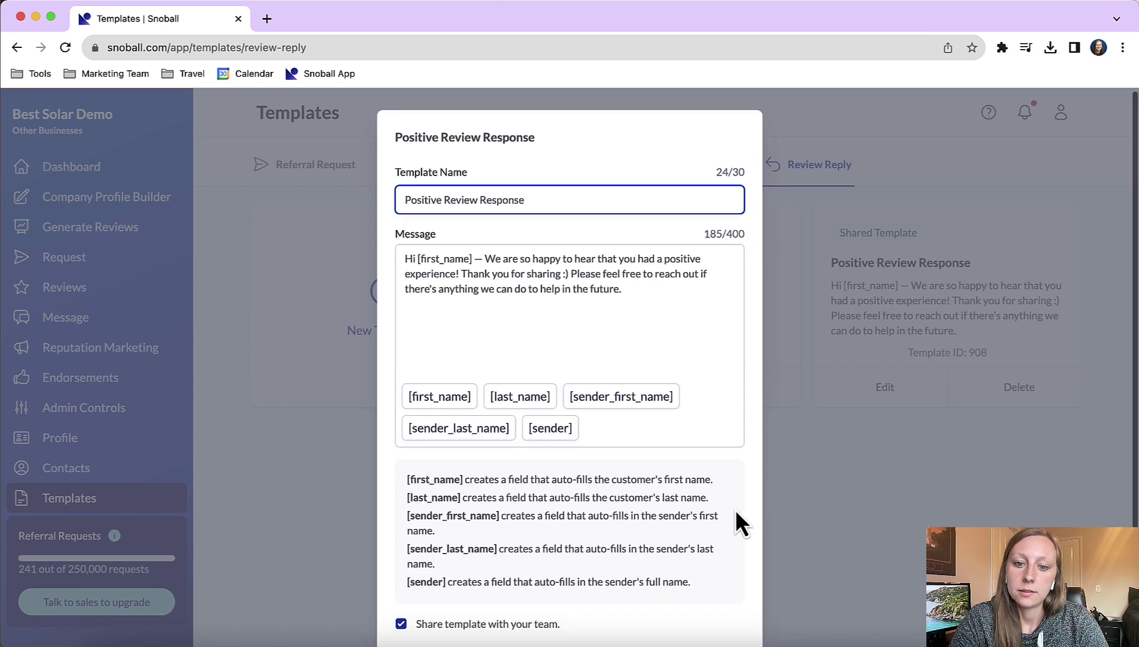
pyautogui.scroll(-3, 735, 510)
pyautogui.click(710, 597)
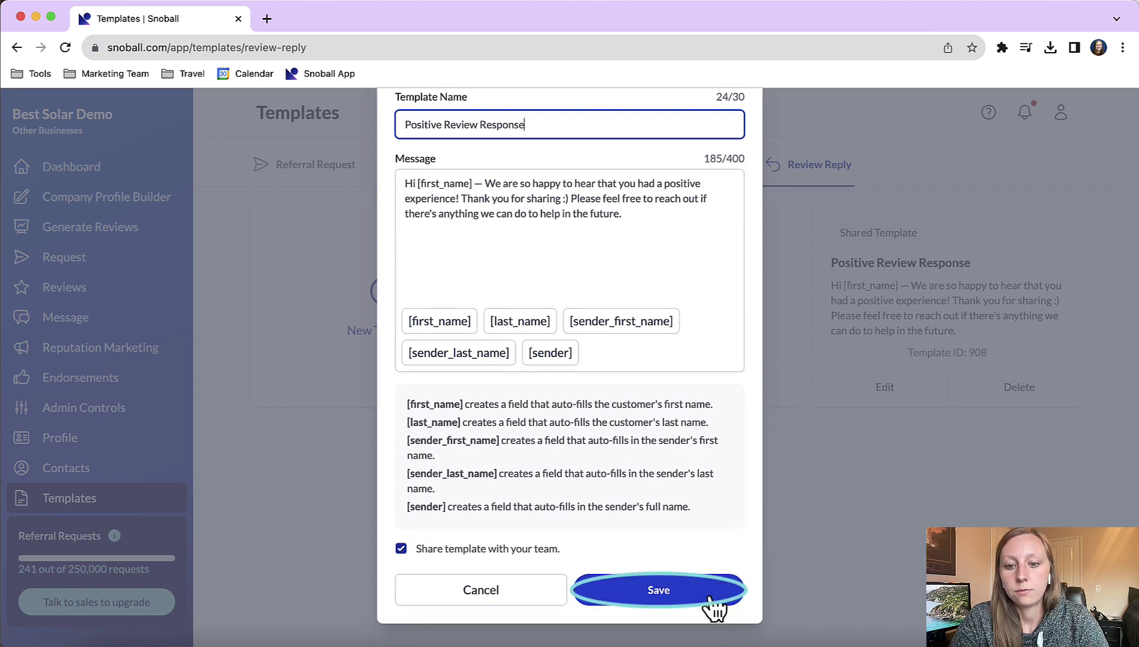
pyautogui.click(711, 598)
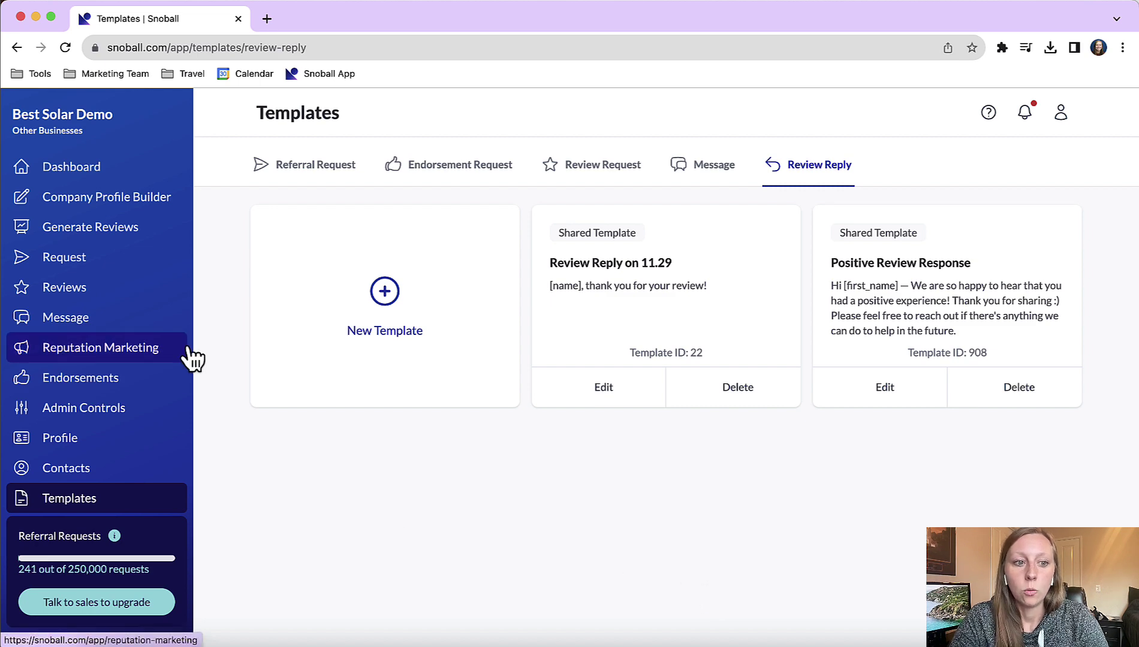
# - In Reviews, list reply templates for the 'best company in the entire world' review
pyautogui.click(96, 289)
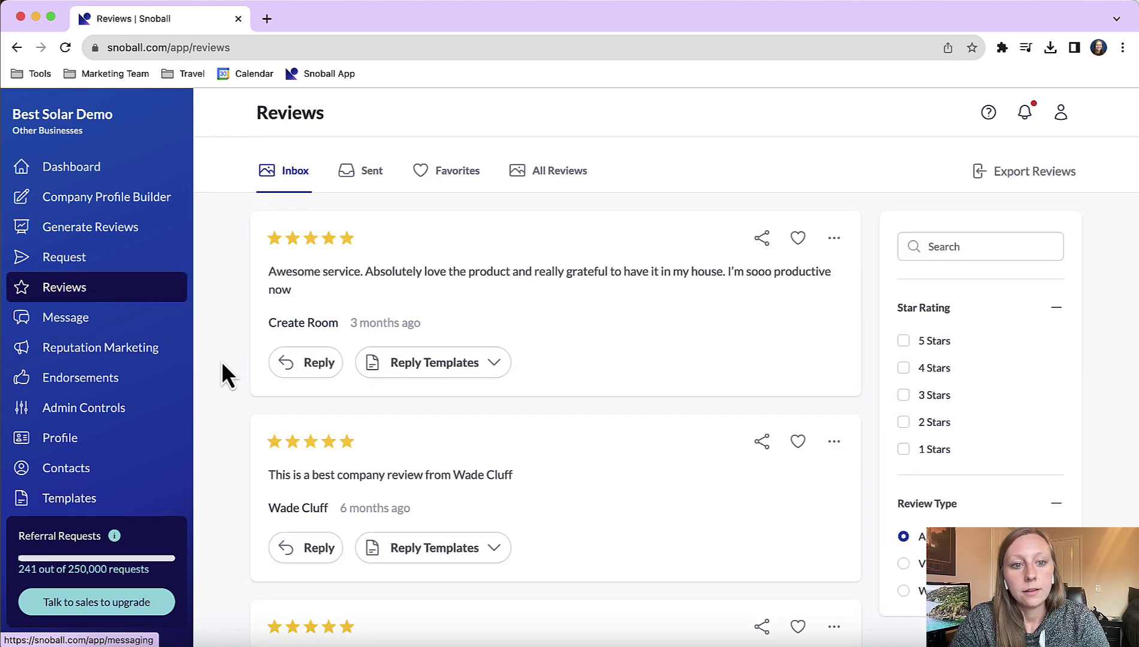
pyautogui.scroll(-3, 222, 363)
pyautogui.scroll(-3, 222, 363)
pyautogui.scroll(-3, 222, 363)
pyautogui.scroll(-2, 222, 362)
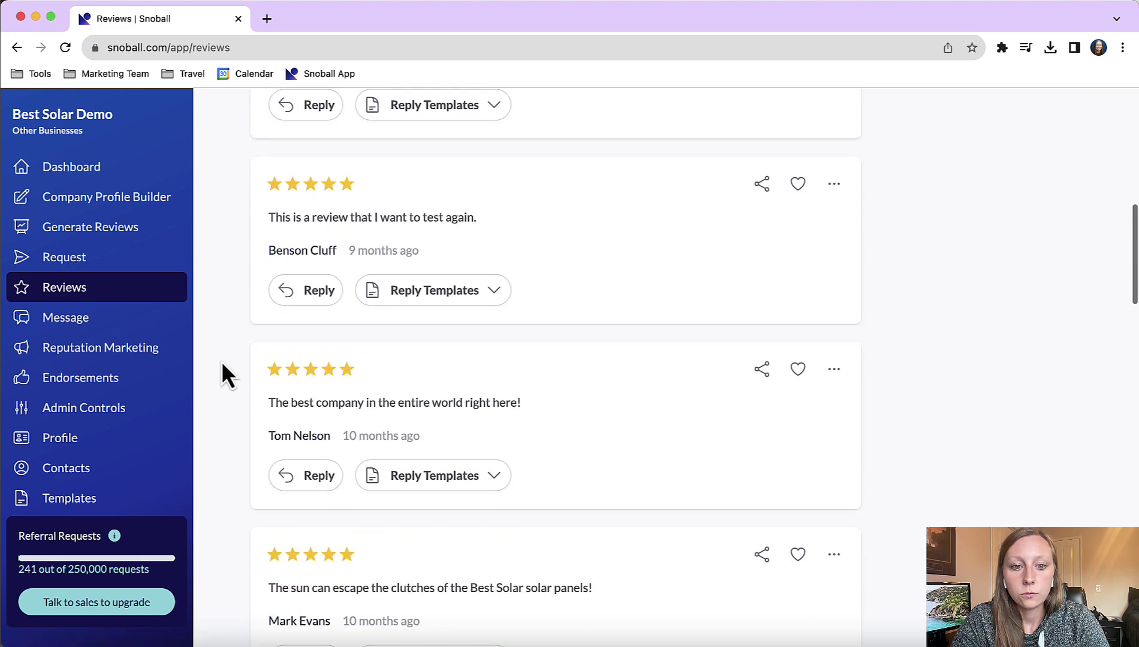
pyautogui.scroll(-2, 222, 362)
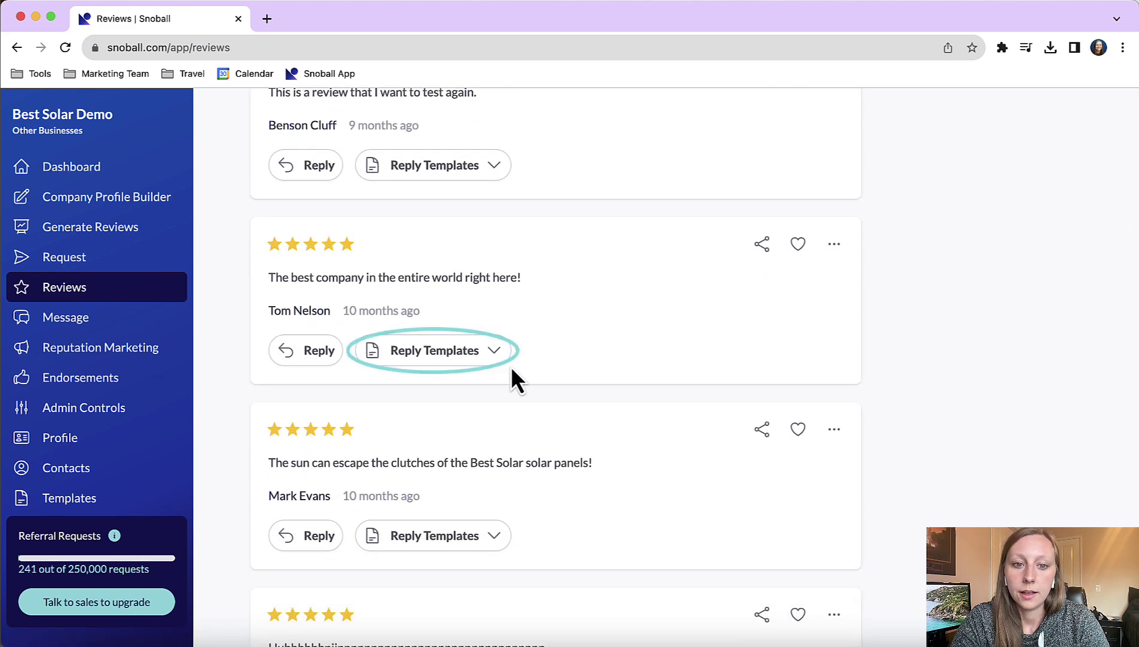
pyautogui.click(492, 362)
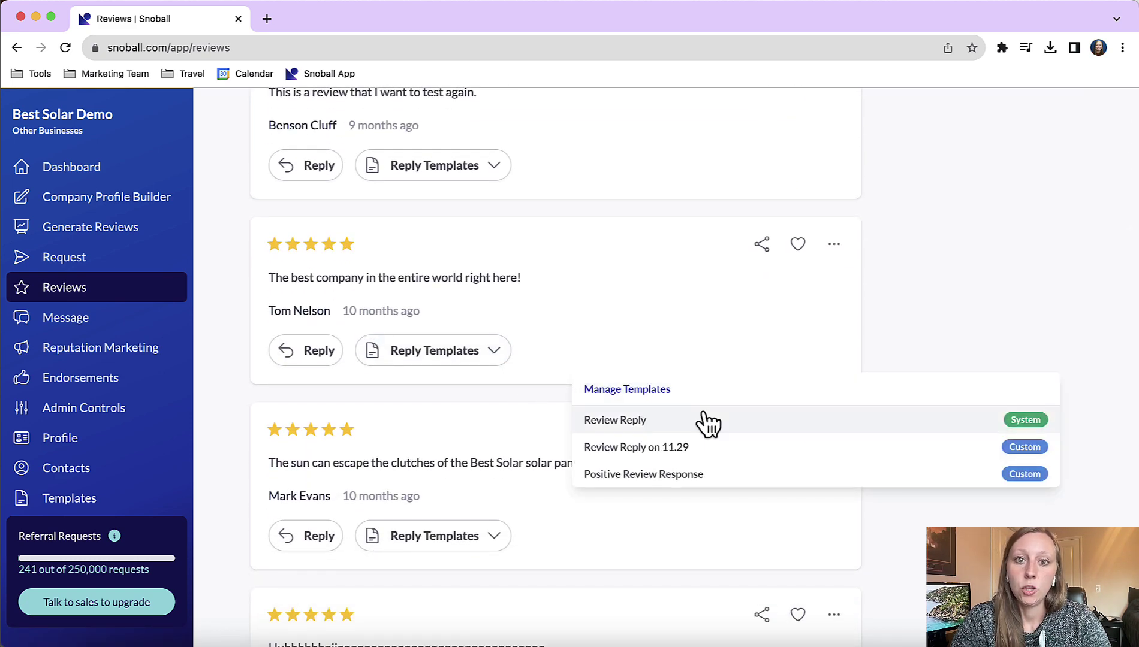
# - Fill the reply with Positive Review Response, replacing 'Thank you for sharing :)' with 'You rock!'
pyautogui.click(722, 483)
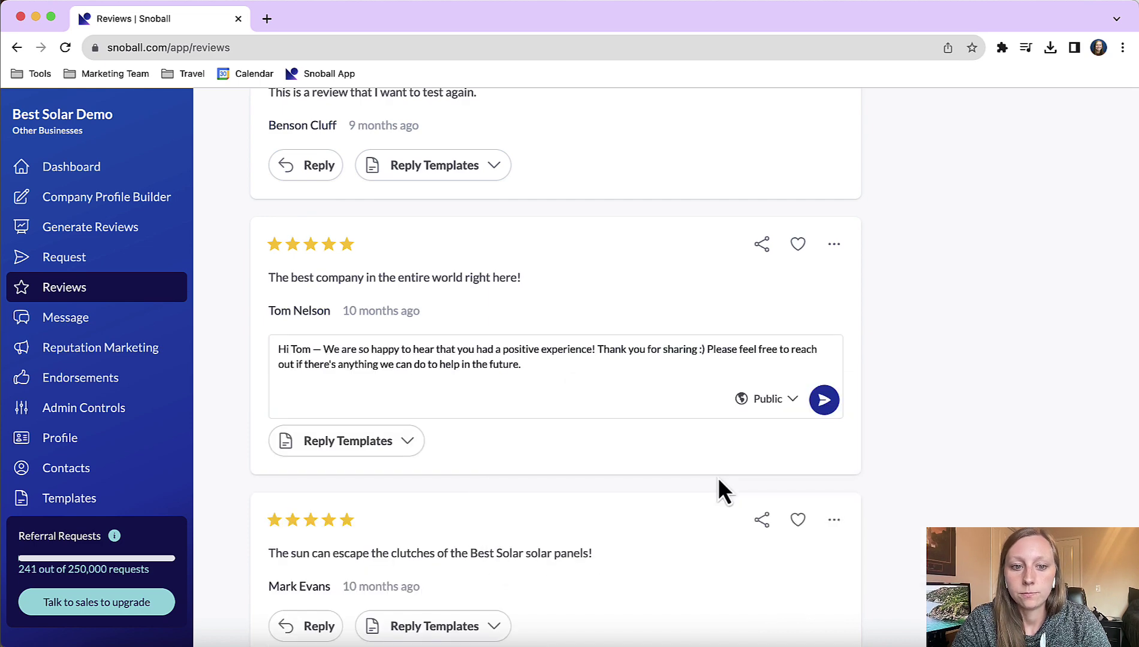
pyautogui.moveTo(599, 350); pyautogui.dragTo(706, 350)
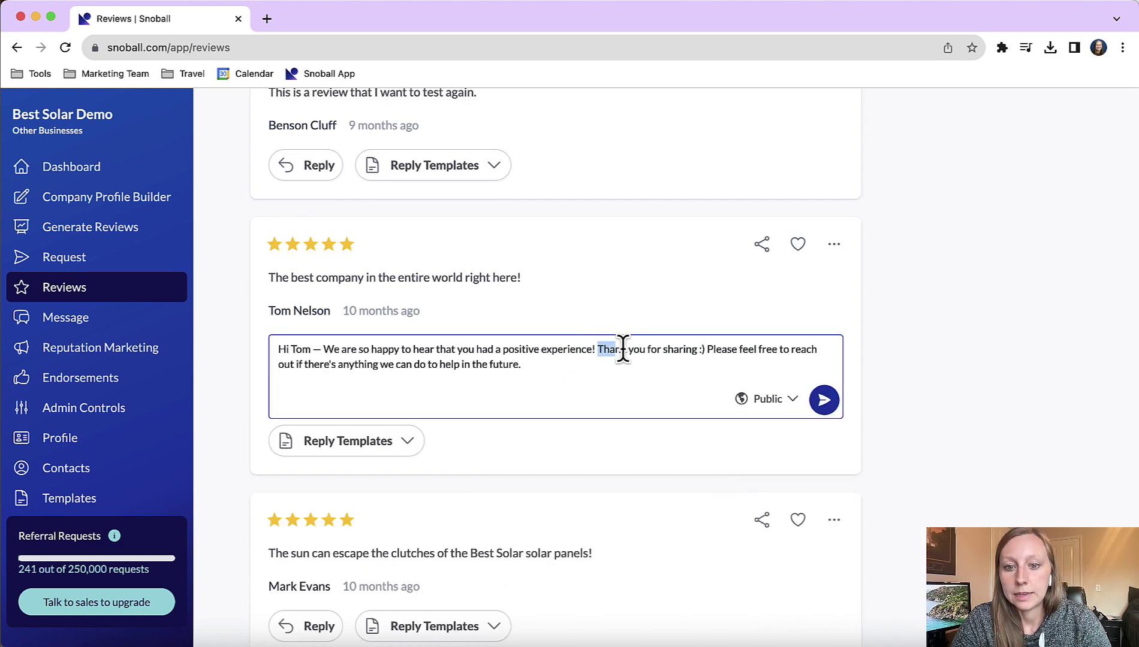
pyautogui.press('BackSpace')
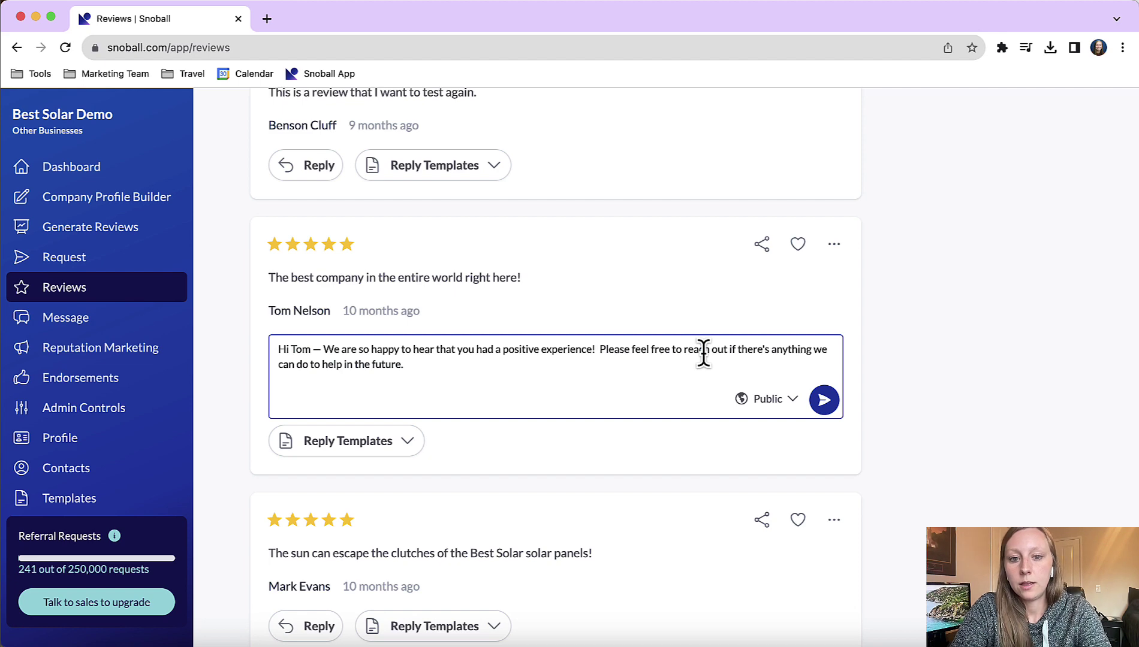
pyautogui.write('You r')
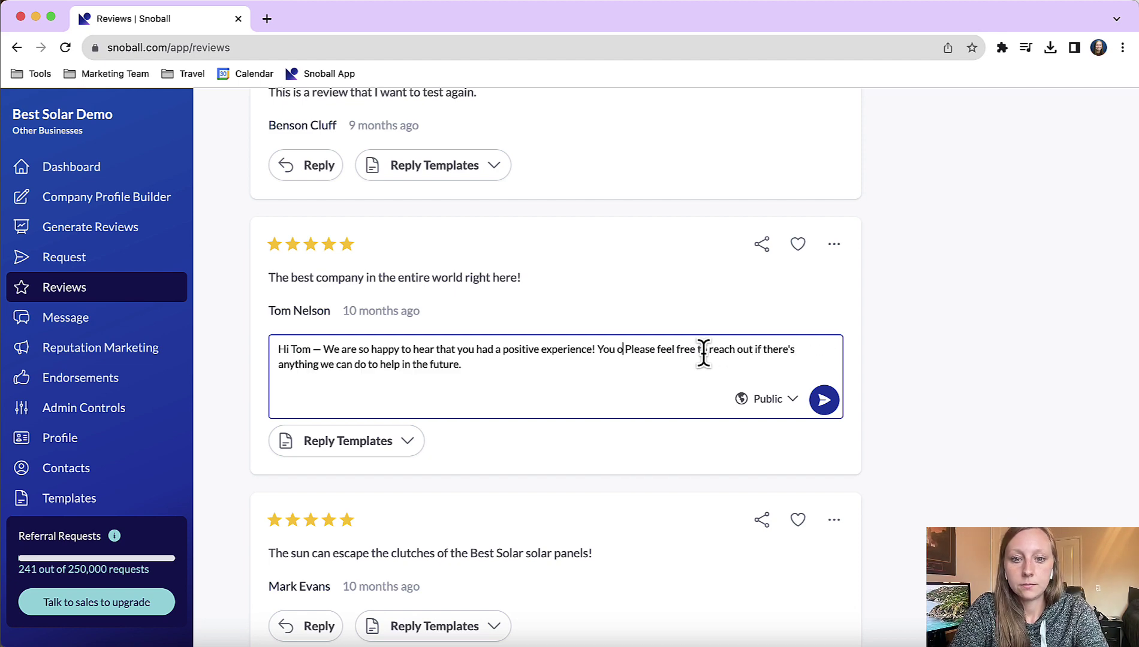
pyautogui.write('ock')
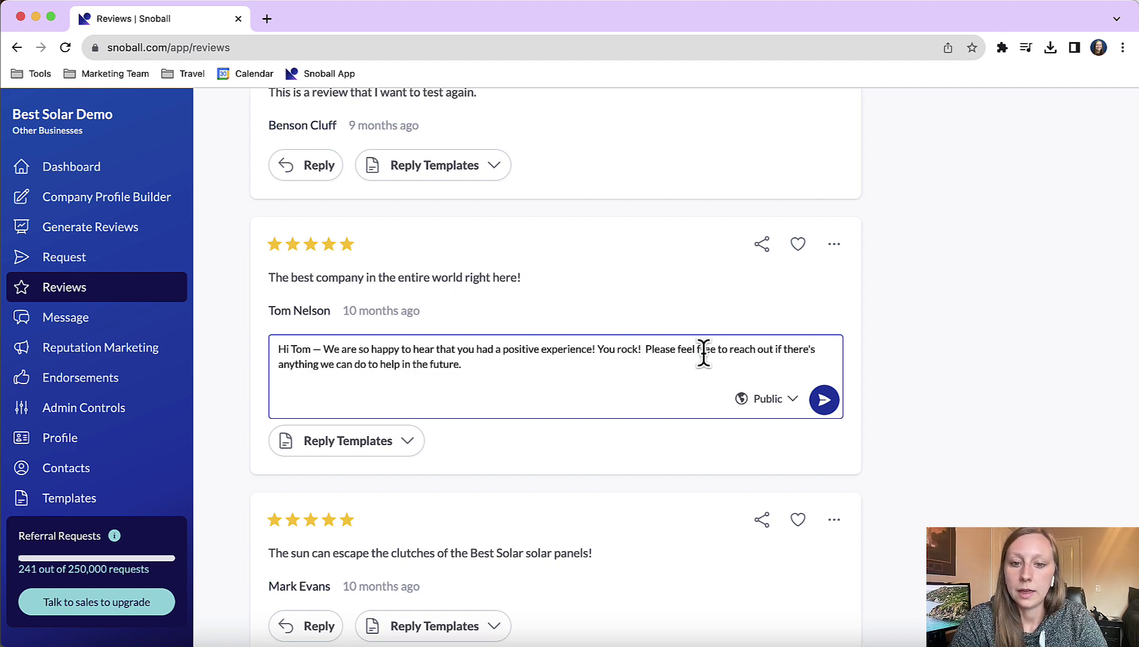
pyautogui.write('!')
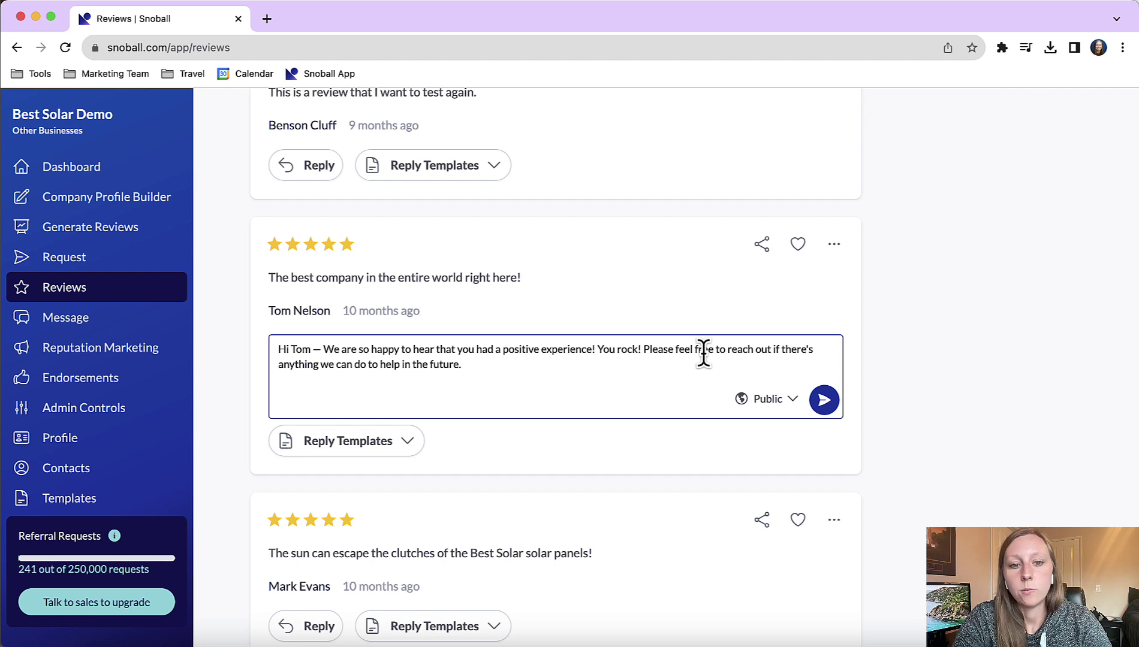
# - Delete Positive Review Response from Review Reply templates, leaving Review Reply on 11.29
pyautogui.click(176, 501)
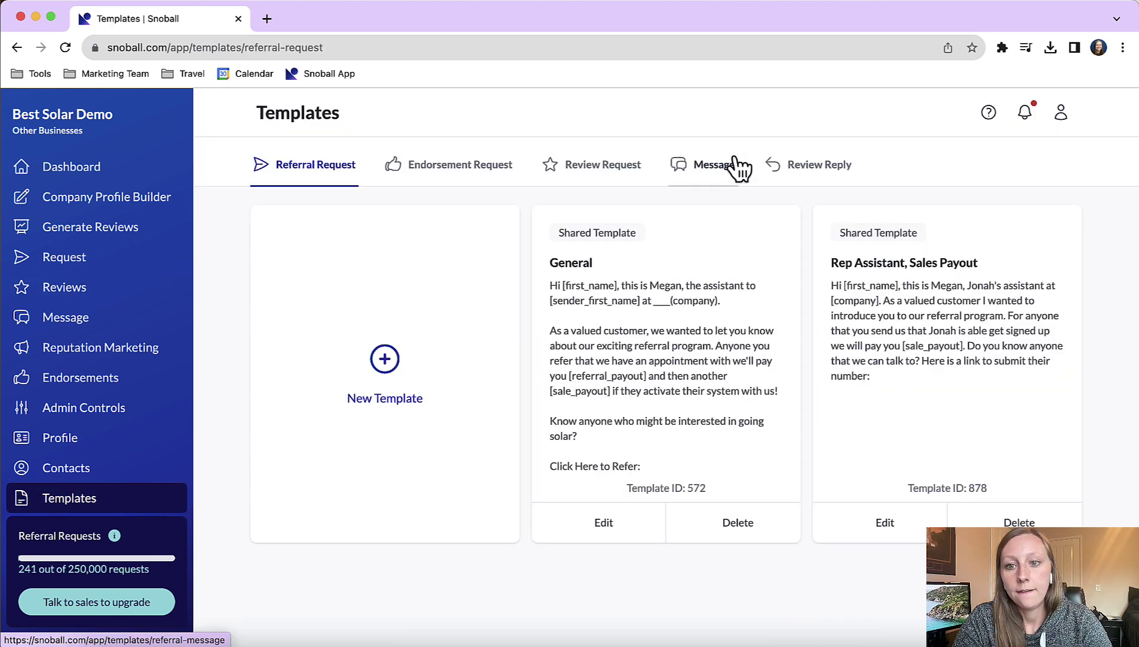
pyautogui.click(810, 164)
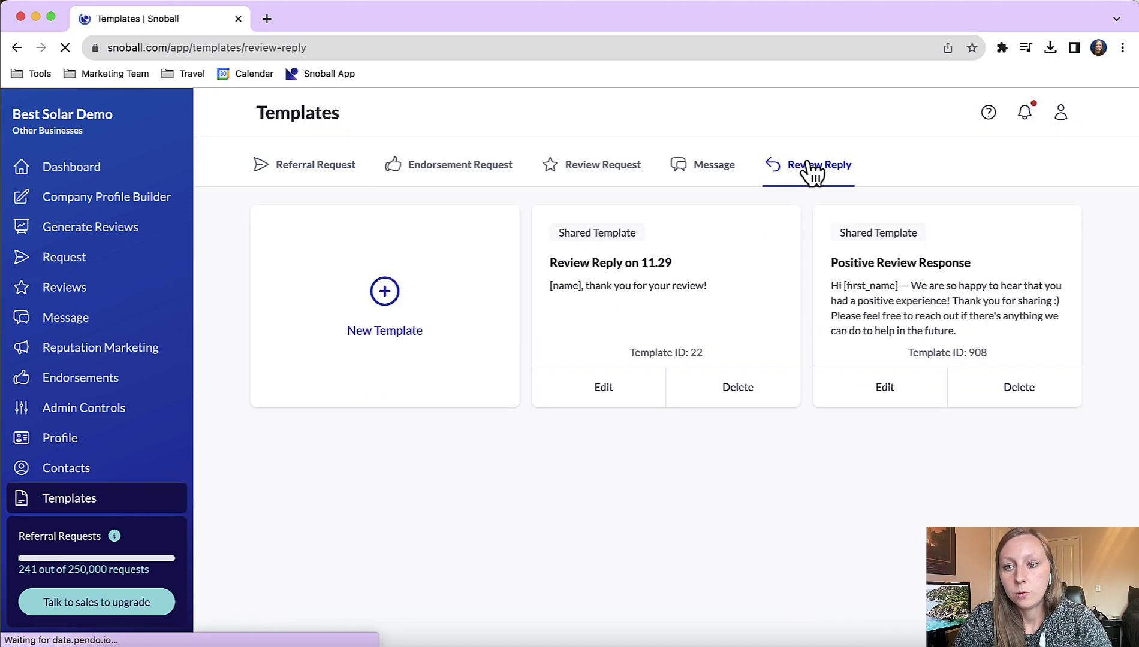
pyautogui.click(1058, 397)
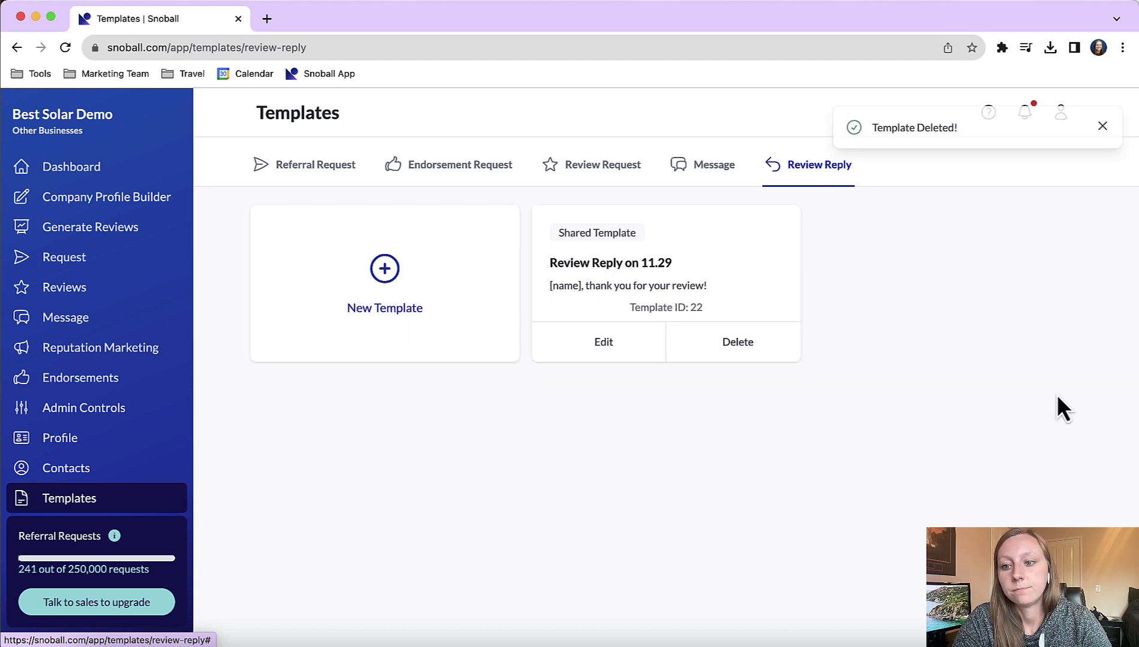